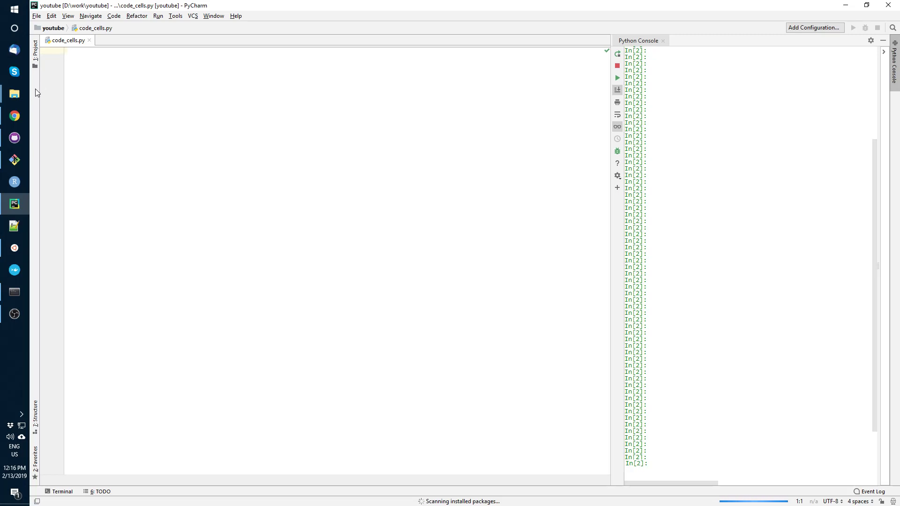
# Step: Reach the Plugins settings page via File > Settings and switch to the Marketplace view
pyautogui.click(37, 15)
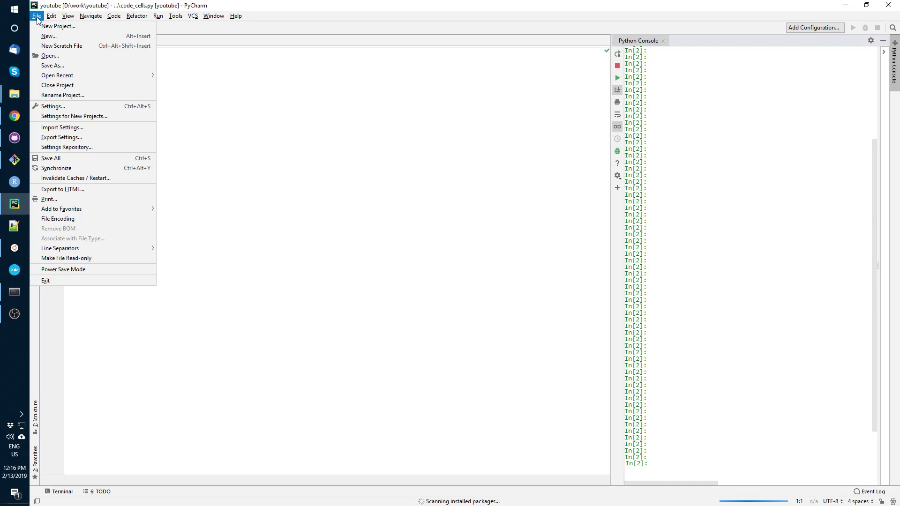
pyautogui.click(70, 106)
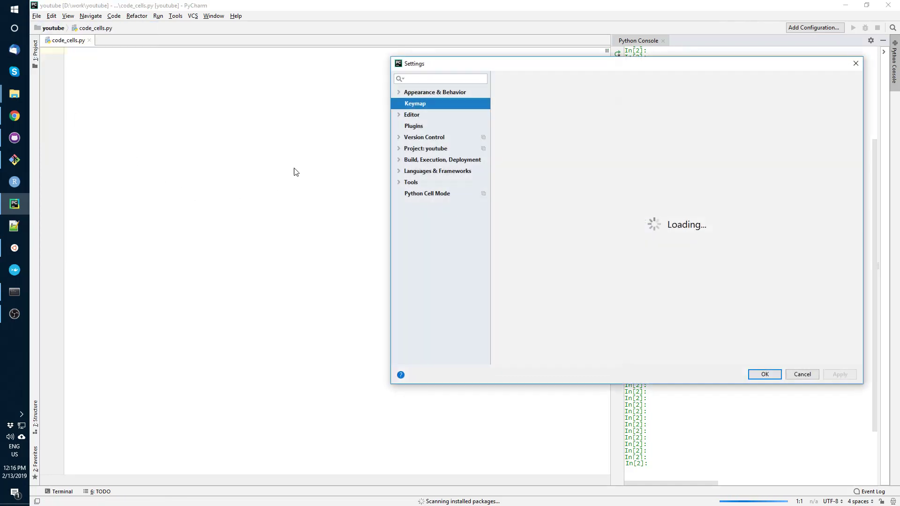
pyautogui.click(415, 126)
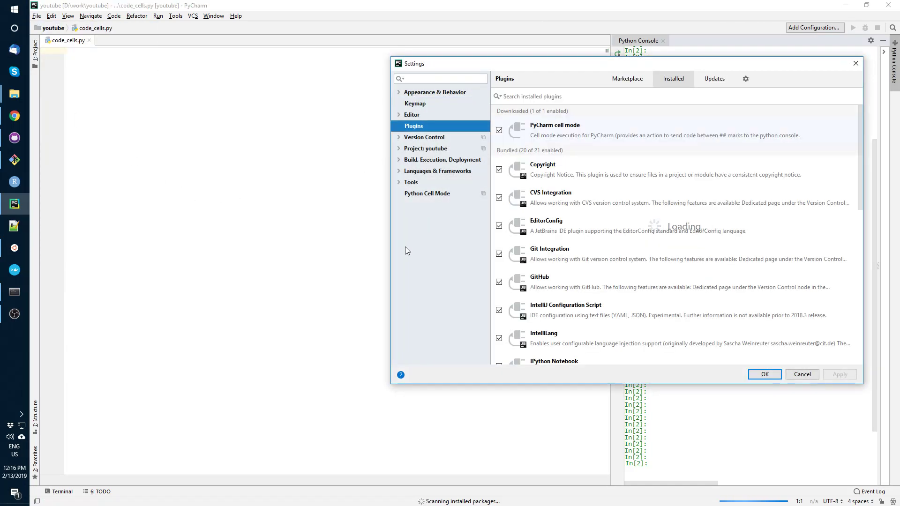
pyautogui.click(499, 96)
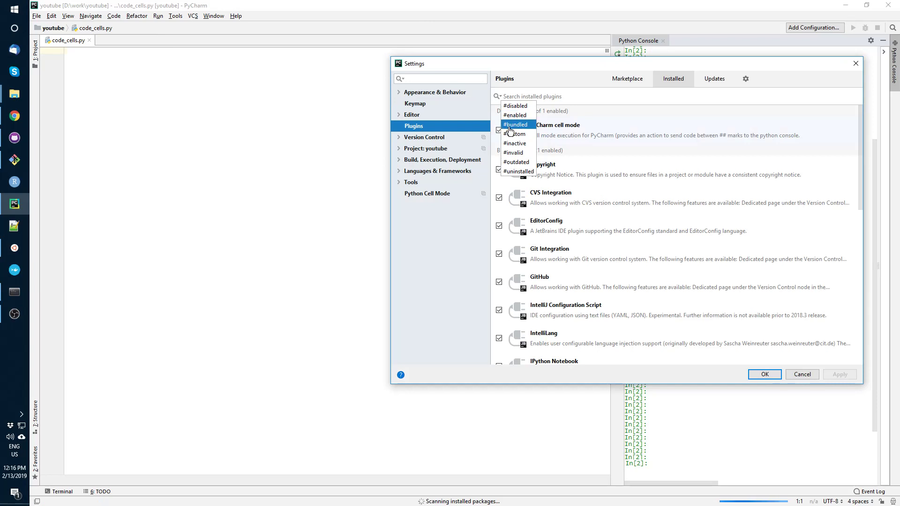
pyautogui.click(515, 125)
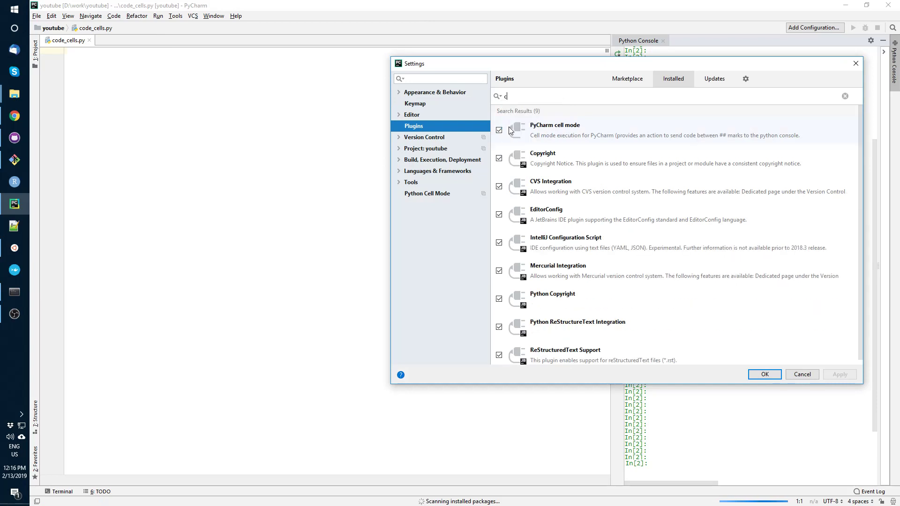
# Step: Search the Marketplace for 'cell' and return to the Installed plugins list showing PyCharm cell mode
pyautogui.click(627, 79)
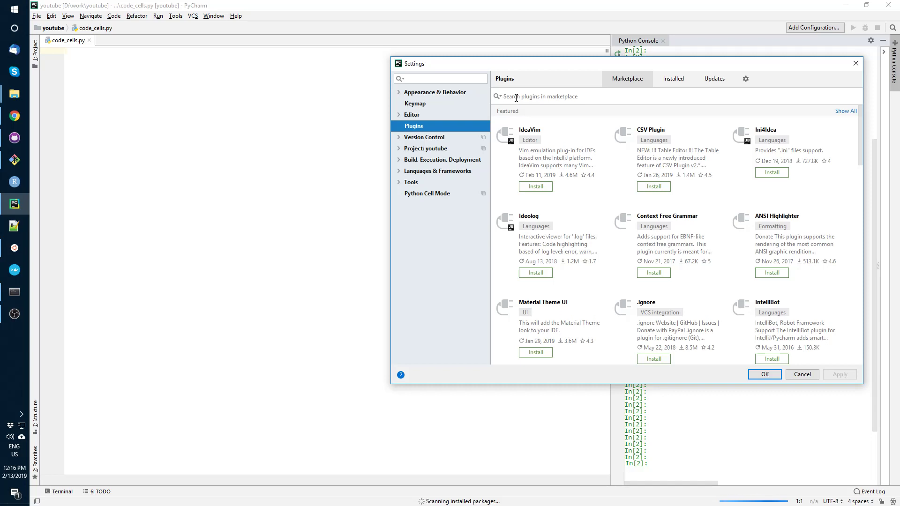
pyautogui.write('cell')
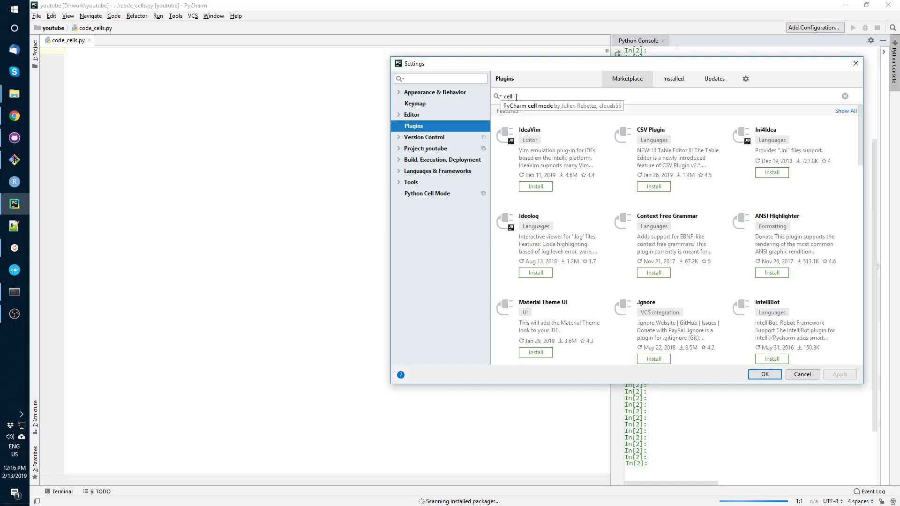
pyautogui.press('Return')
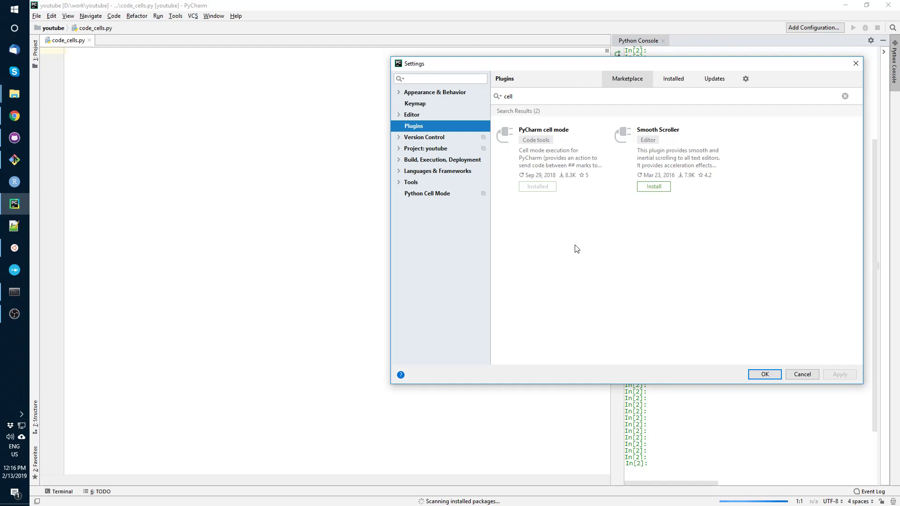
pyautogui.click(674, 78)
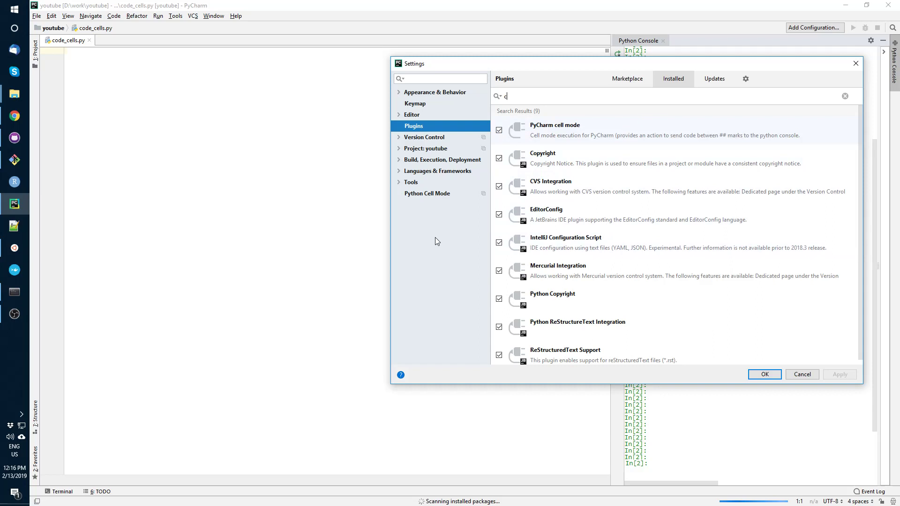
# Step: Show the Python Cell Mode settings with delimiter regexp ^#%%.* and delimiter insert #%%
pyautogui.click(431, 195)
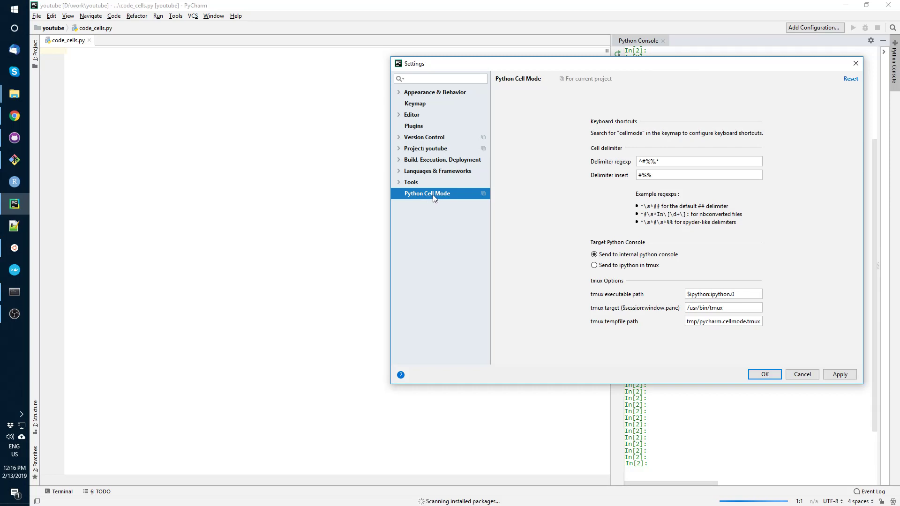
pyautogui.click(670, 161)
pyautogui.click(666, 161)
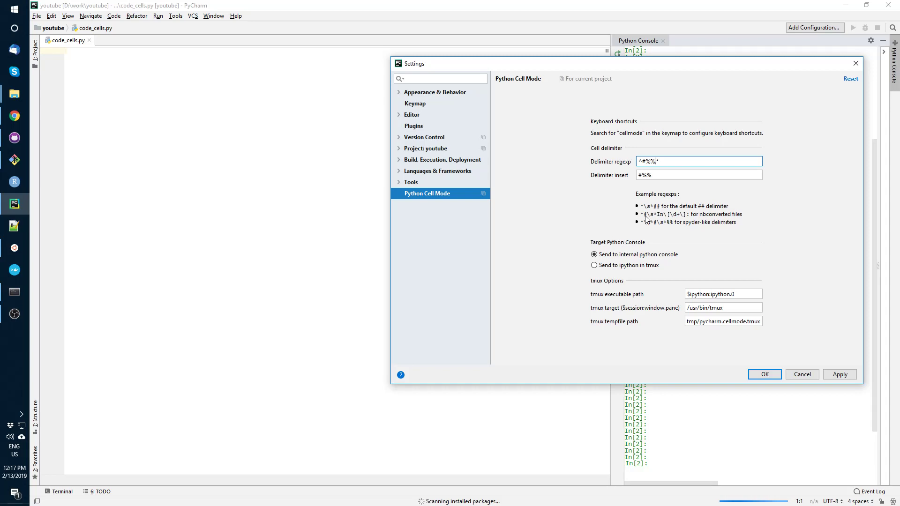
pyautogui.click(658, 176)
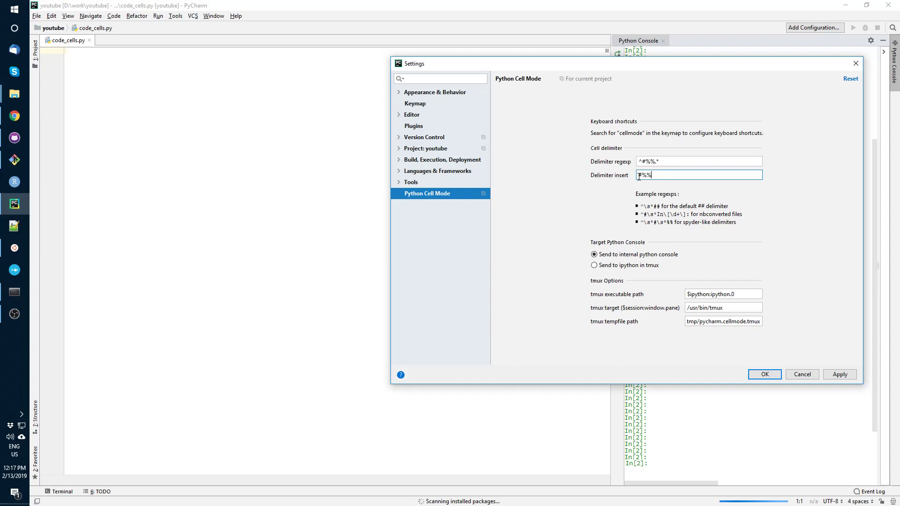
pyautogui.moveTo(639, 175); pyautogui.dragTo(654, 175)
pyautogui.click(661, 175)
# Step: Filter the Keymap to cell actions and bring up shortcut options for Run Cell And Move To Next
pyautogui.click(416, 105)
pyautogui.click(774, 117)
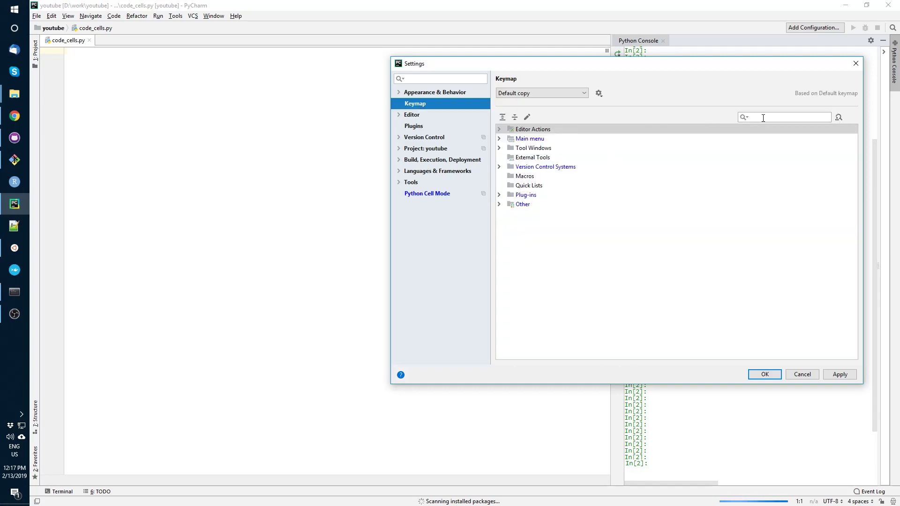
pyautogui.write('run')
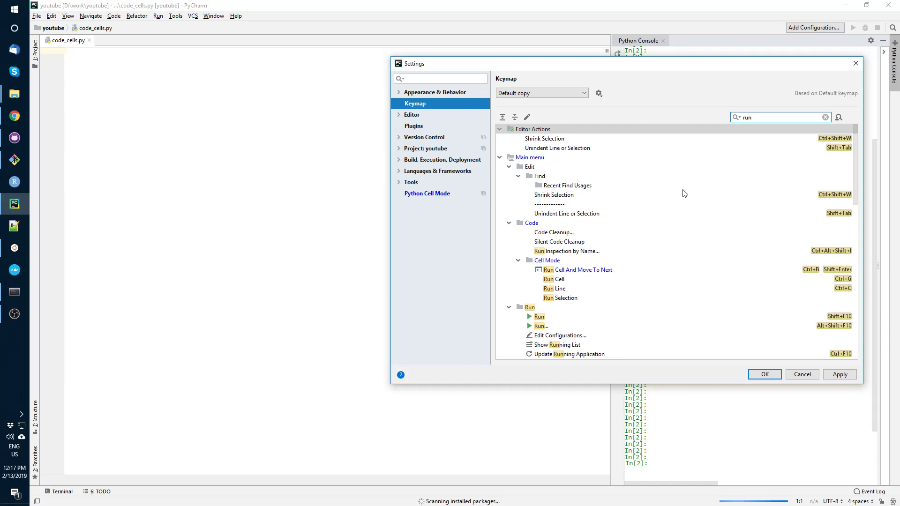
pyautogui.press('BackSpace')
pyautogui.press('BackSpace')
pyautogui.press('BackSpace')
pyautogui.write('cell')
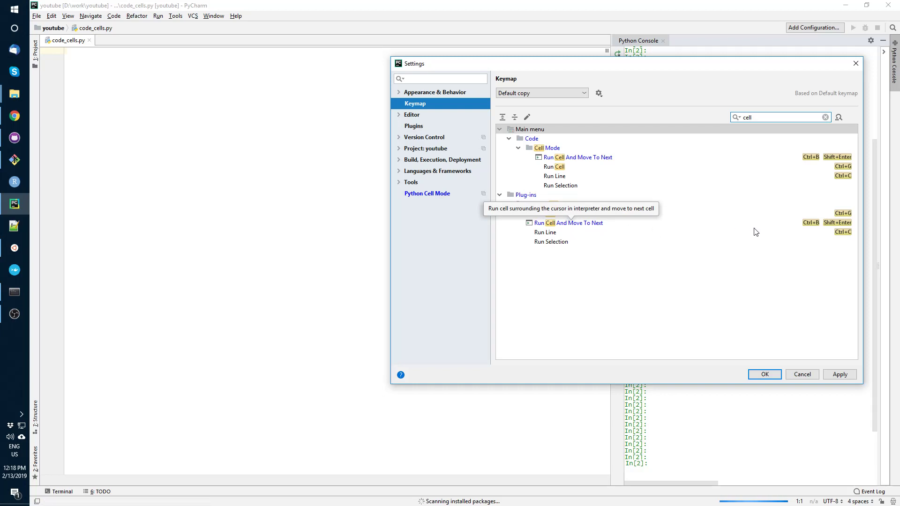
pyautogui.rightClick(603, 223)
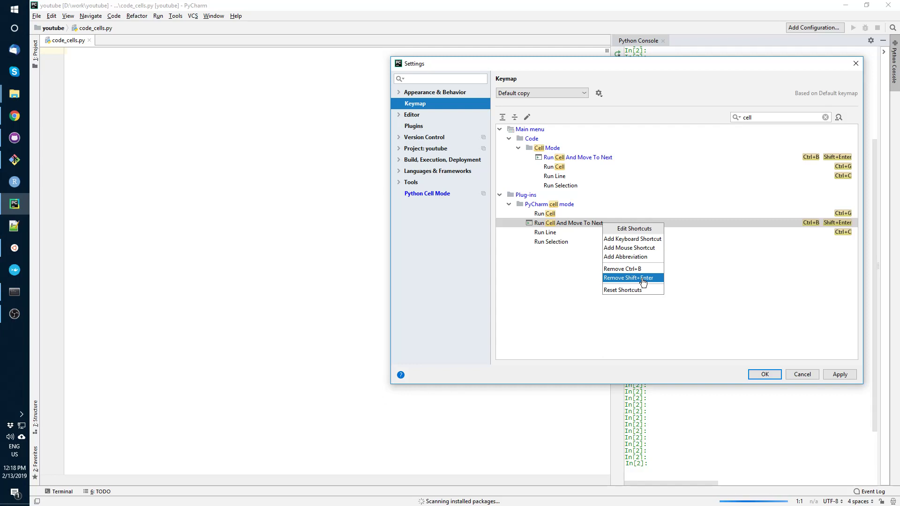
# Step: Capture Shift+Enter as a candidate shortcut for Run Cell And Move To Next
pyautogui.click(629, 240)
pyautogui.write('Ctrl+B')
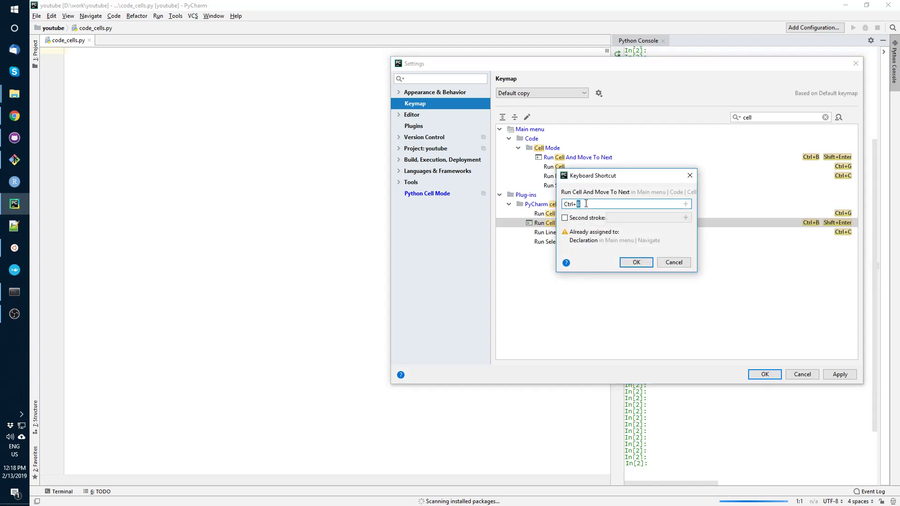
pyautogui.press('BackSpace')
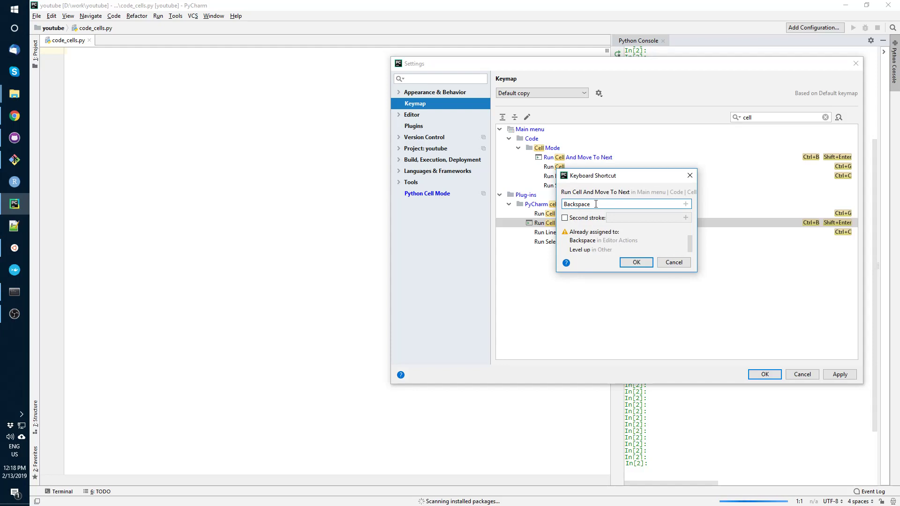
pyautogui.doubleClick(596, 204)
pyautogui.hotkey('shift', 'Return')
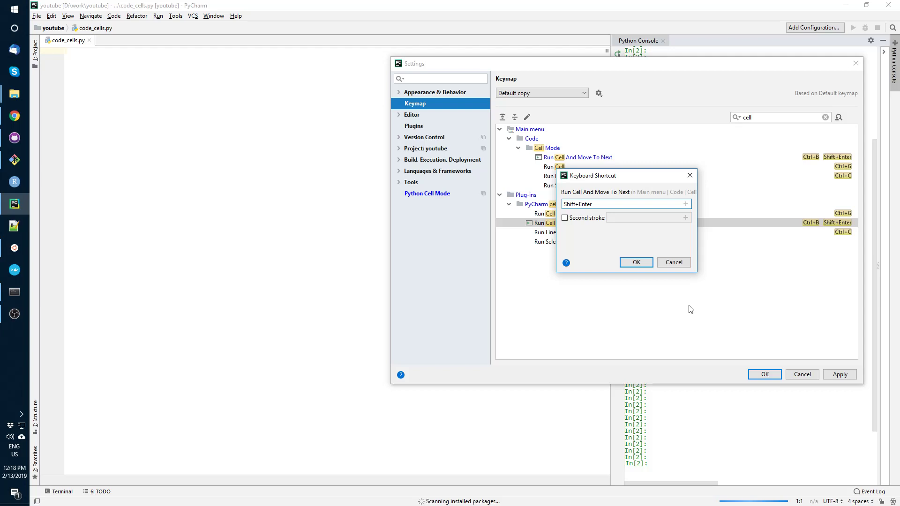
# Step: Cancel the shortcut dialog and the Settings dialog, discarding the change
pyautogui.click(675, 265)
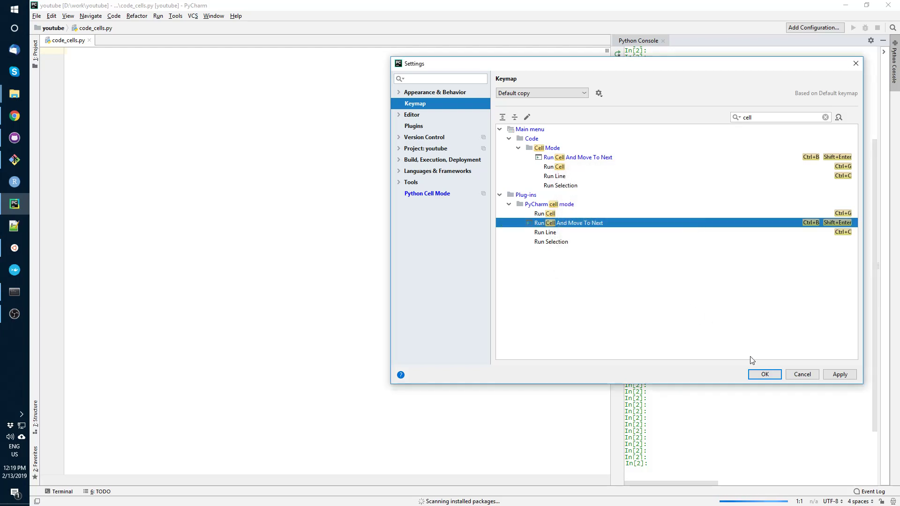
pyautogui.click(801, 375)
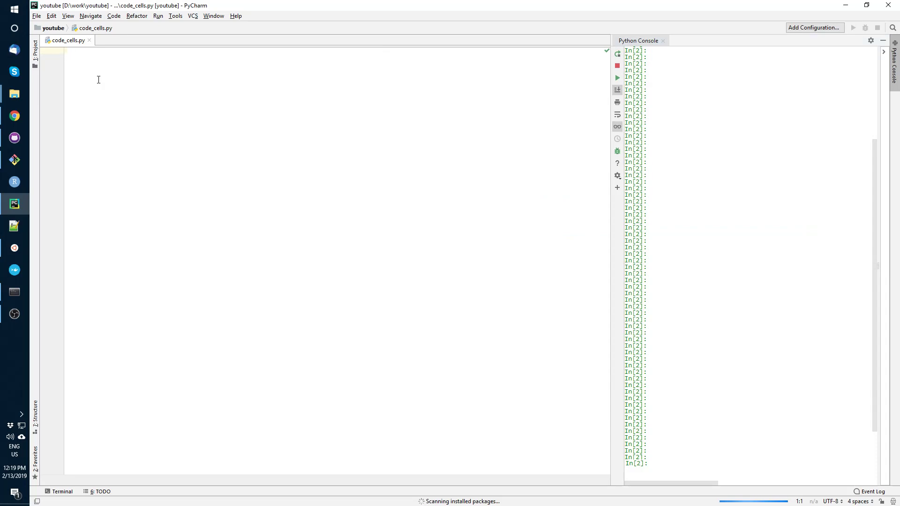
pyautogui.write('#%%')
# Step: Write two #%% cells in code_cells.py holding a=1, b=1 and then a+b
pyautogui.press('Return')
pyautogui.press('Return')
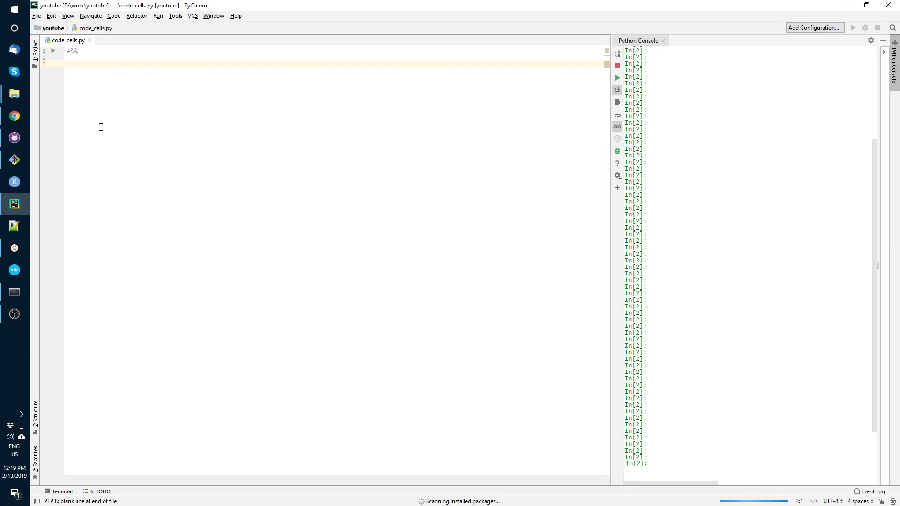
pyautogui.write('a=1')
pyautogui.press('Return')
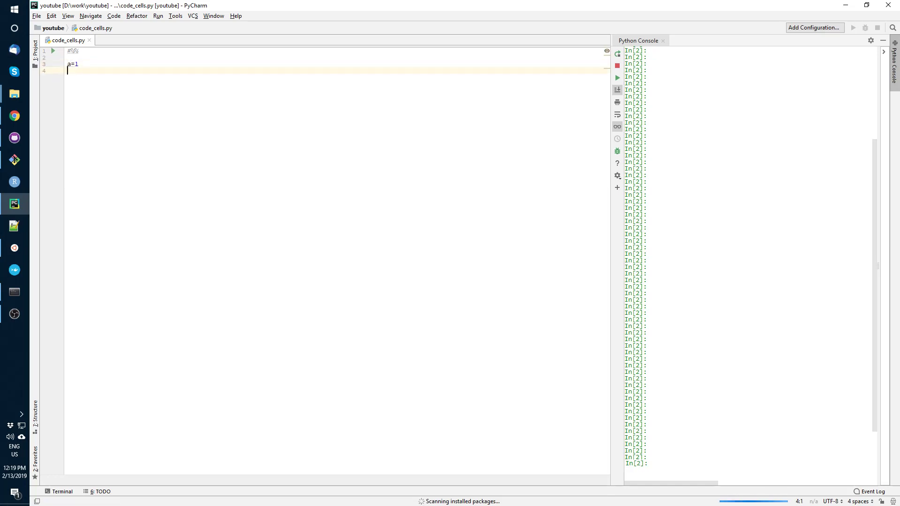
pyautogui.write('b=1')
pyautogui.press('Return')
pyautogui.press('Return')
pyautogui.write('#')
pyautogui.write('%%')
pyautogui.press('Return')
pyautogui.press('Return')
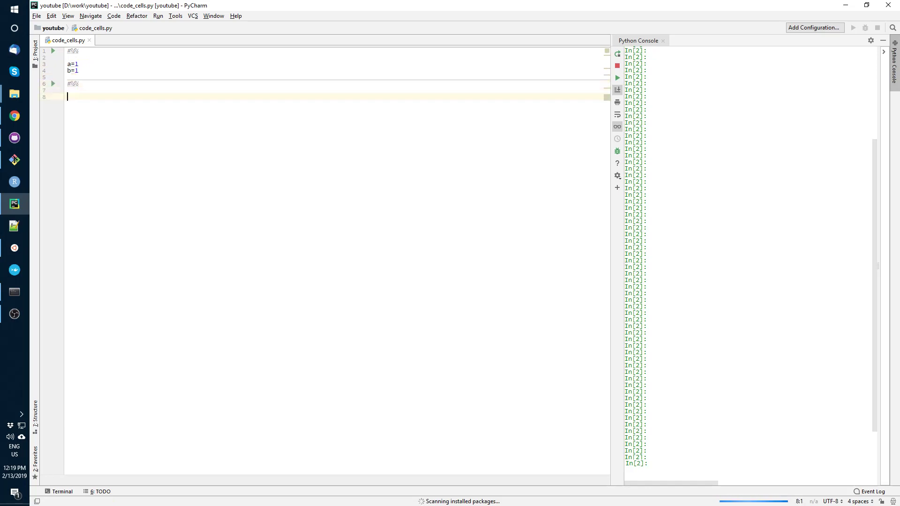
pyautogui.write('a+b')
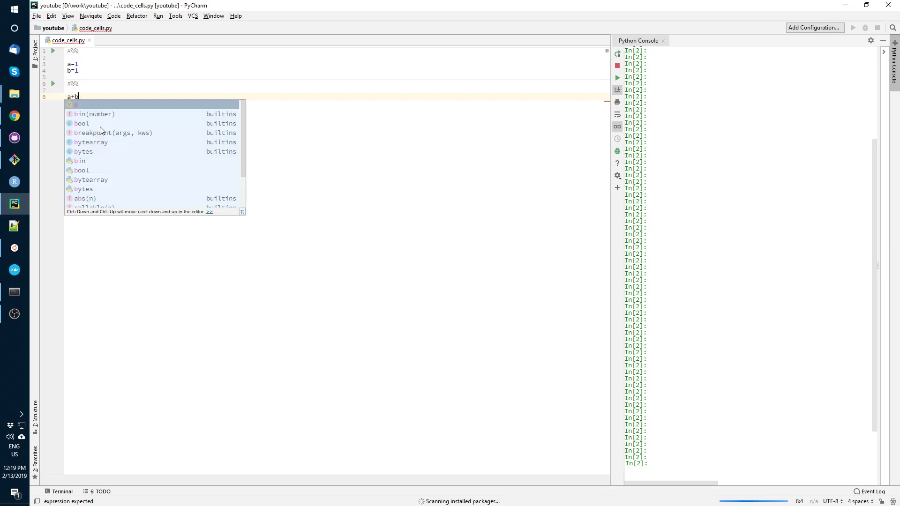
pyautogui.press('Escape')
# Step: Run the first cell (a=1, b=1) in the Python Console
pyautogui.press('Up')
pyautogui.press('Up')
pyautogui.press('Up')
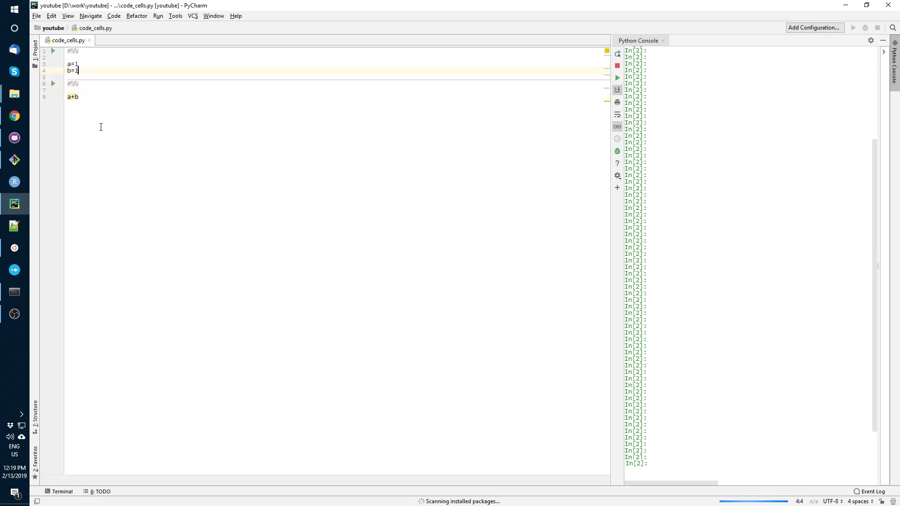
pyautogui.hotkey('ctrl', 'Return')
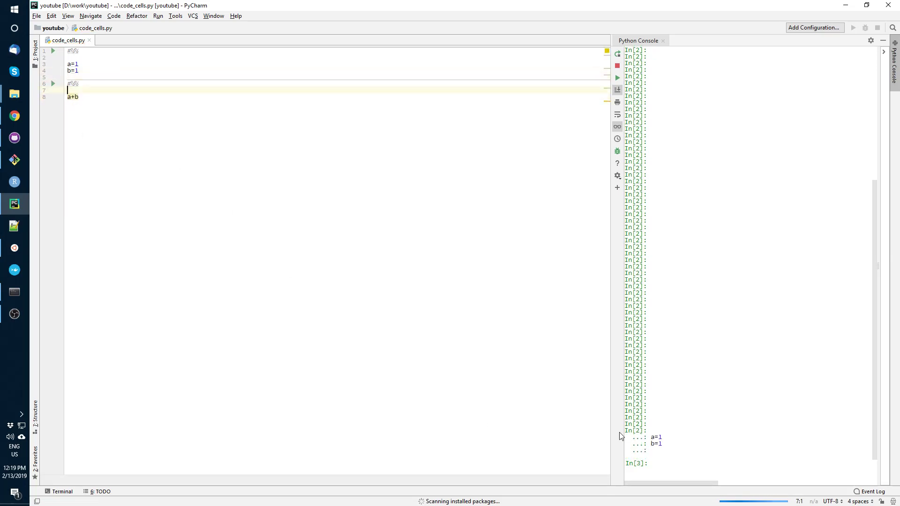
# Step: Run the a+b cell so the console shows Out[3]: 2 and a third #%% cell is added
pyautogui.click(91, 99)
pyautogui.hotkey('ctrl', 'Return')
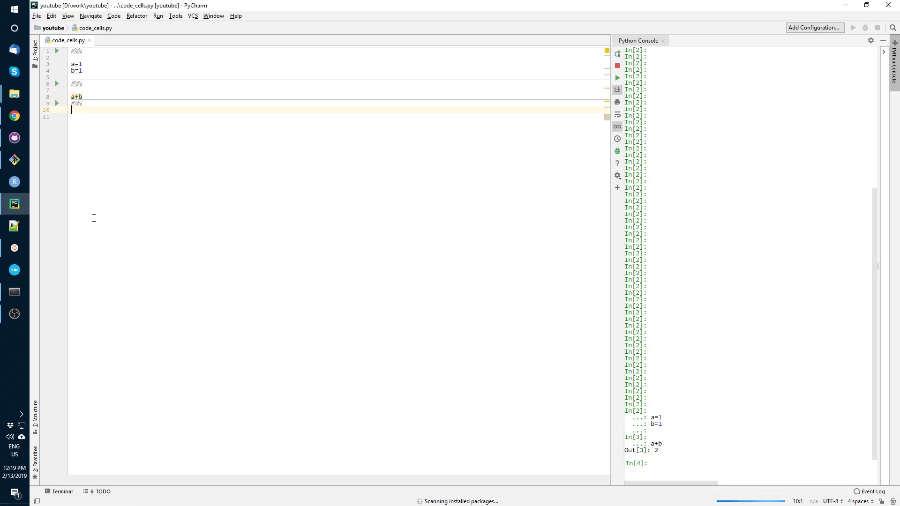